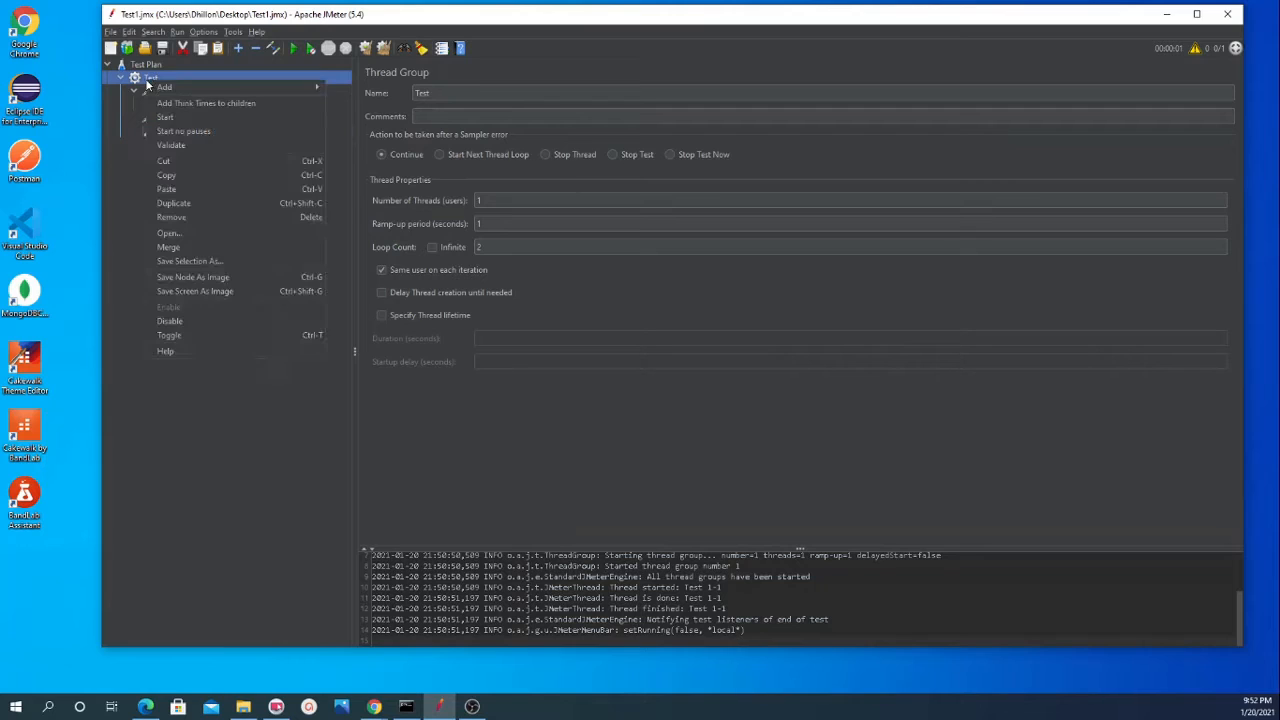
# Step: Add a Summary Report listener to the Test thread group
pyautogui.moveTo(228, 86)
pyautogui.moveTo(376, 208)
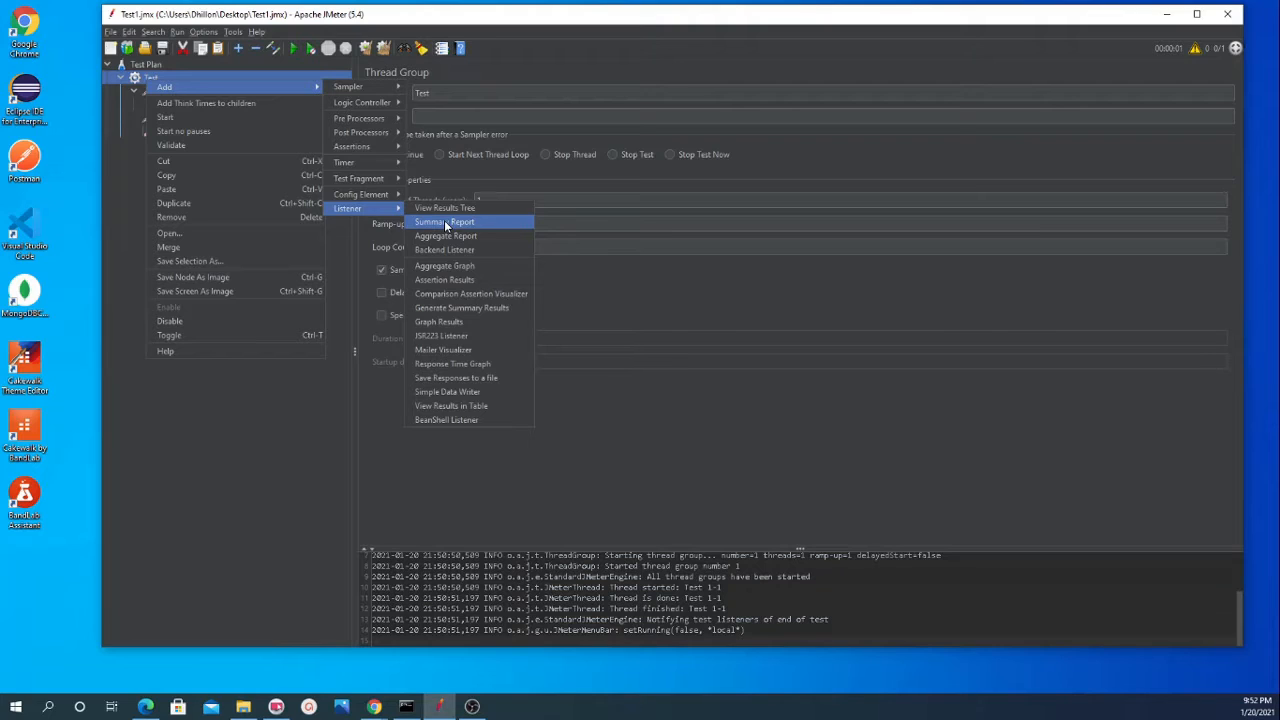
pyautogui.click(446, 222)
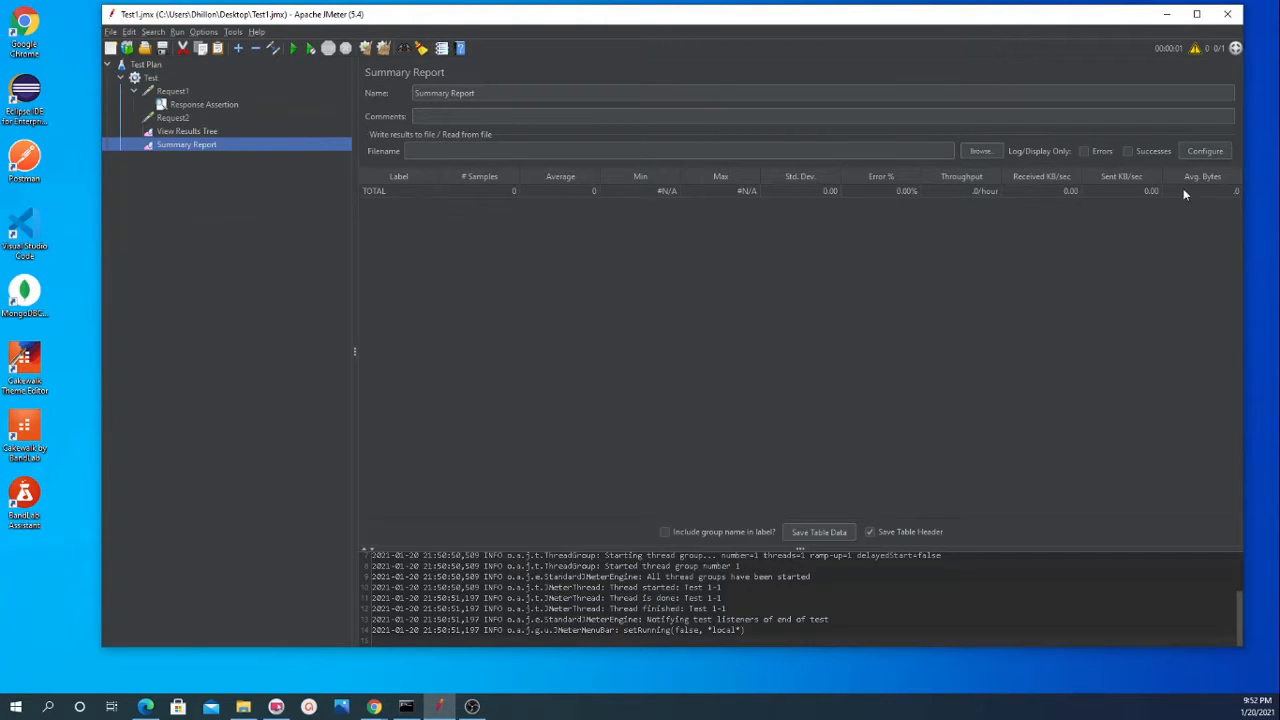
# Step: Examine the Summary Report's metric columns, such as # Samples and Average, and collapse Request1 in the test tree
pyautogui.click(489, 192)
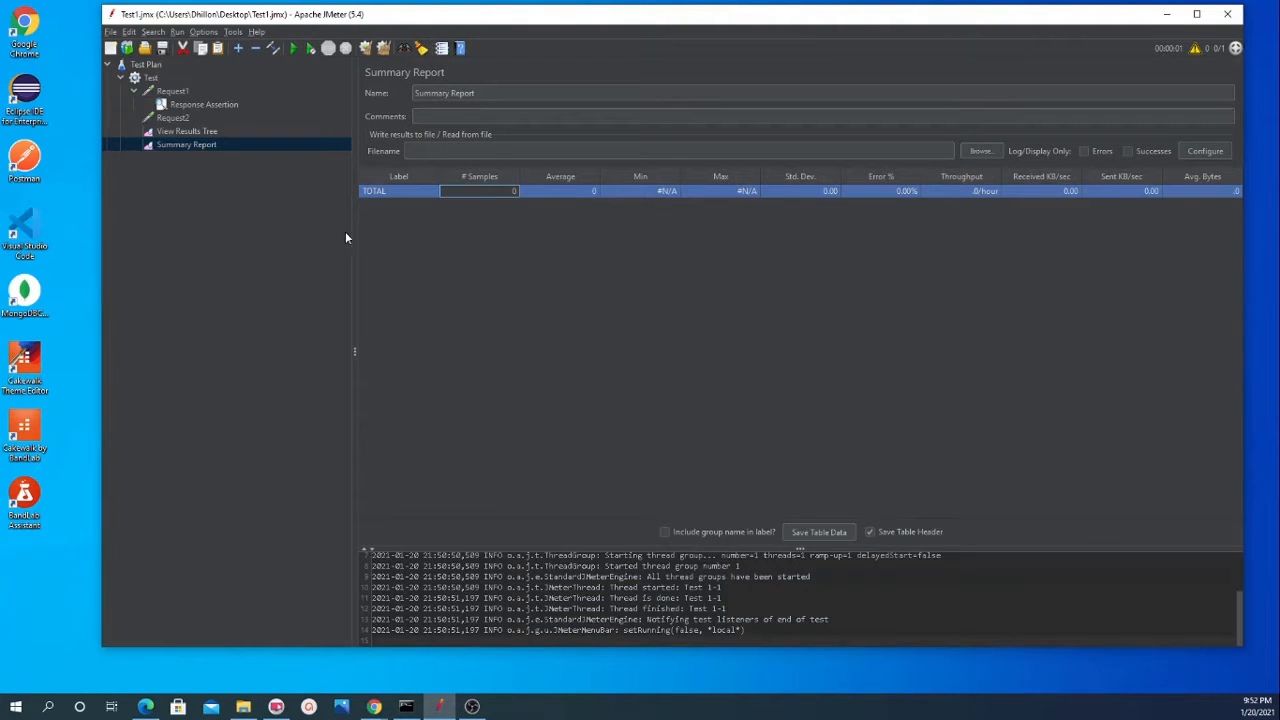
pyautogui.click(575, 194)
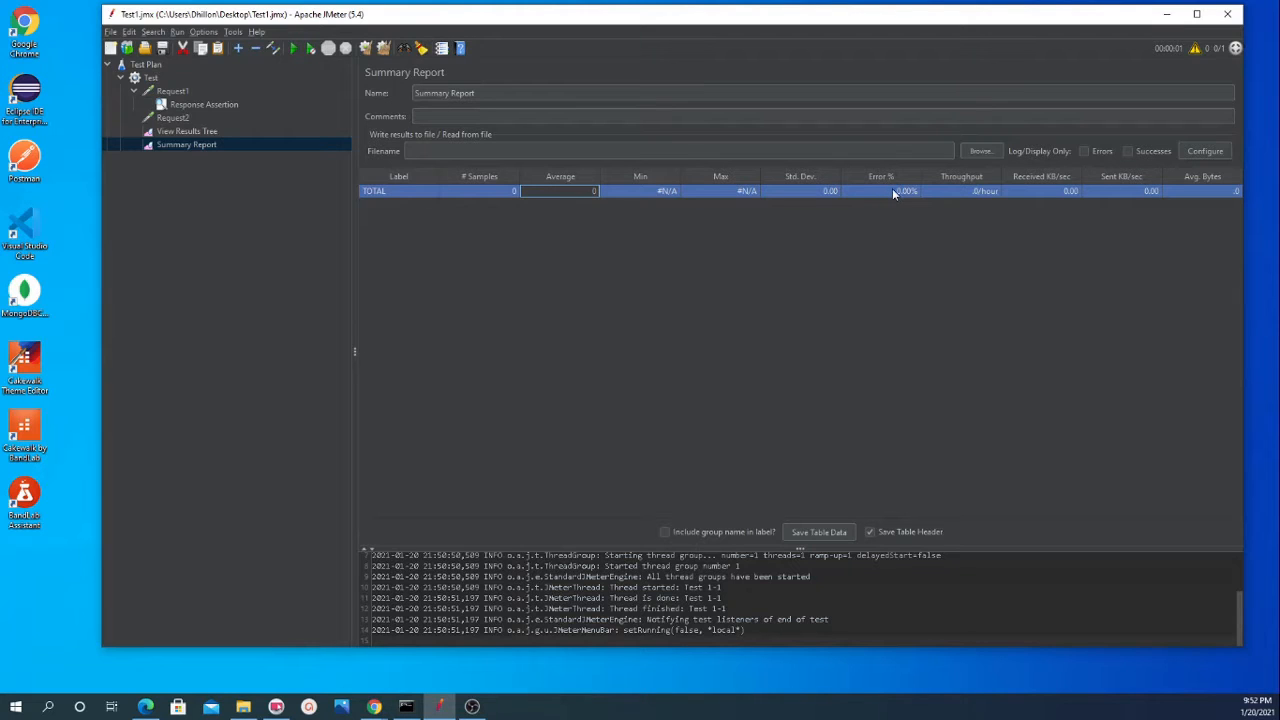
pyautogui.click(156, 92)
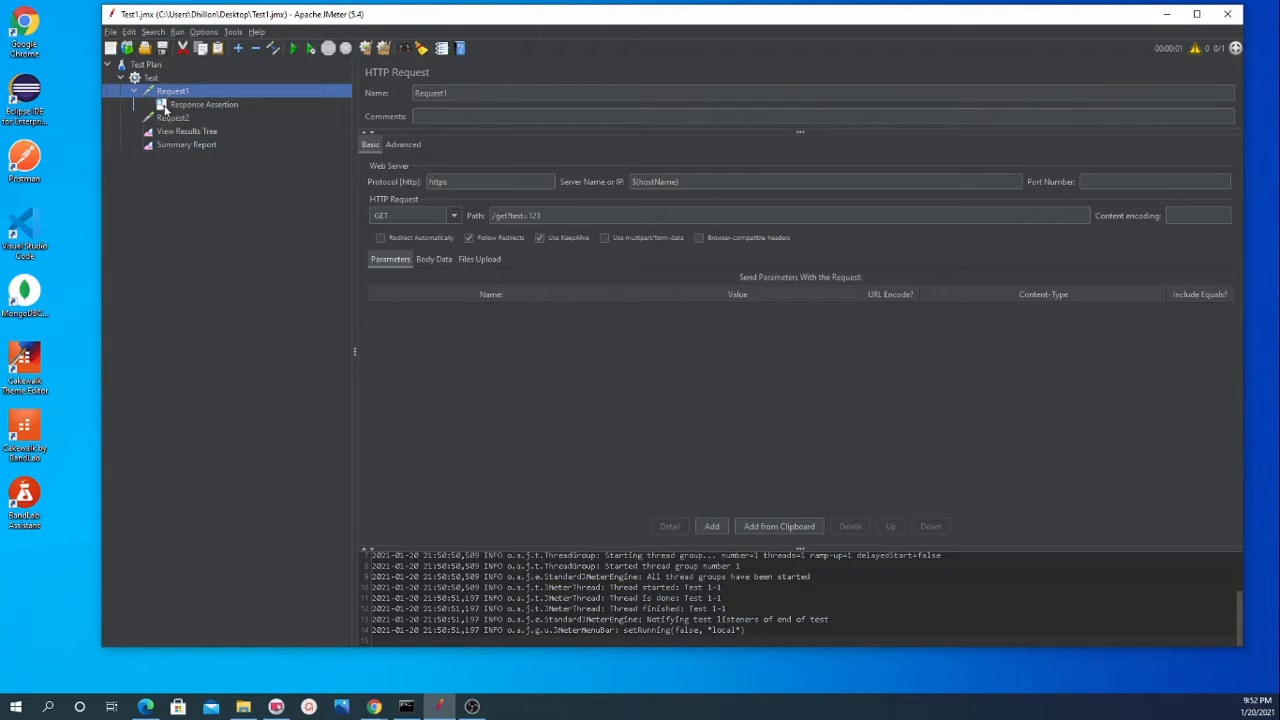
pyautogui.click(135, 92)
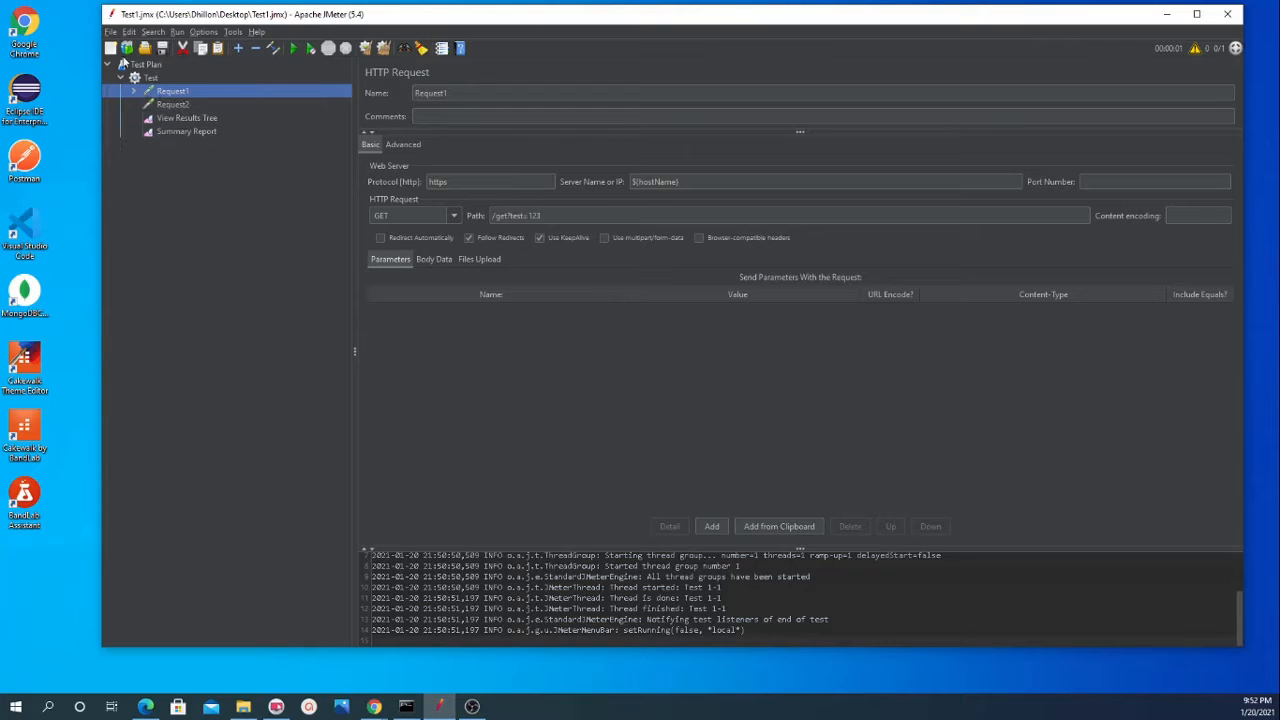
pyautogui.click(170, 131)
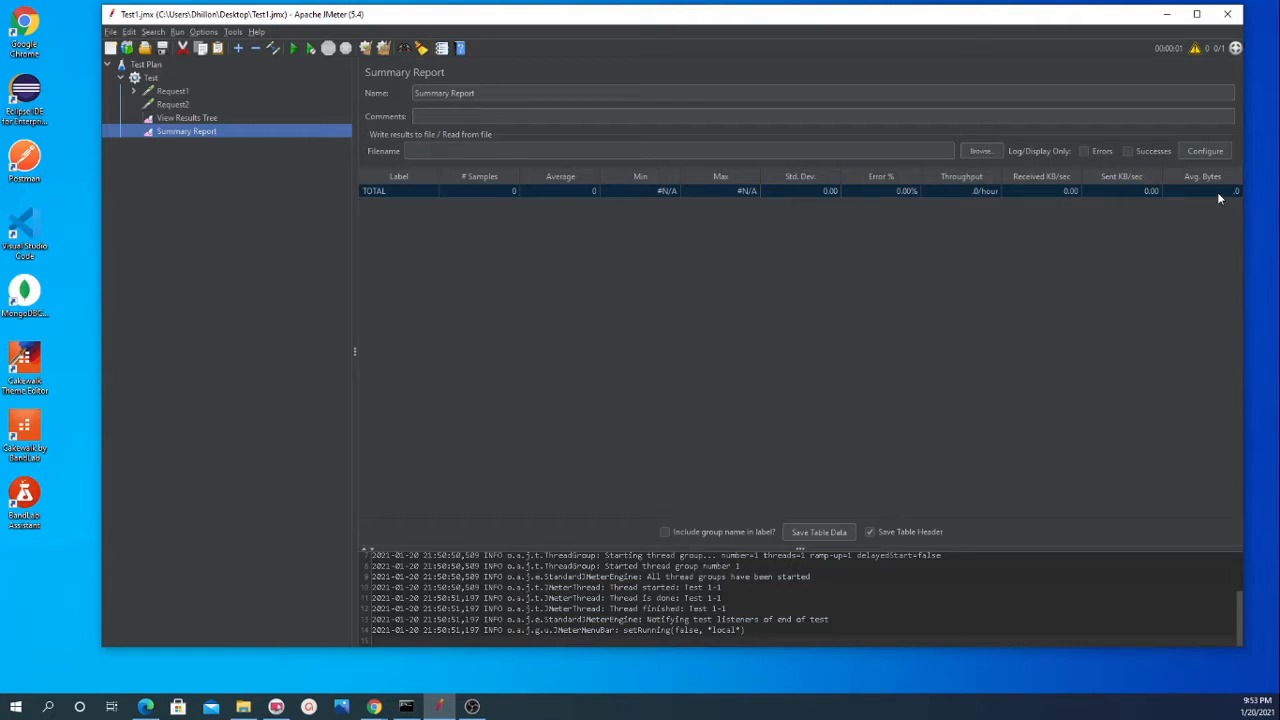
# Step: Add an Aggregate Report listener directly under the Test Plan
pyautogui.click(146, 64)
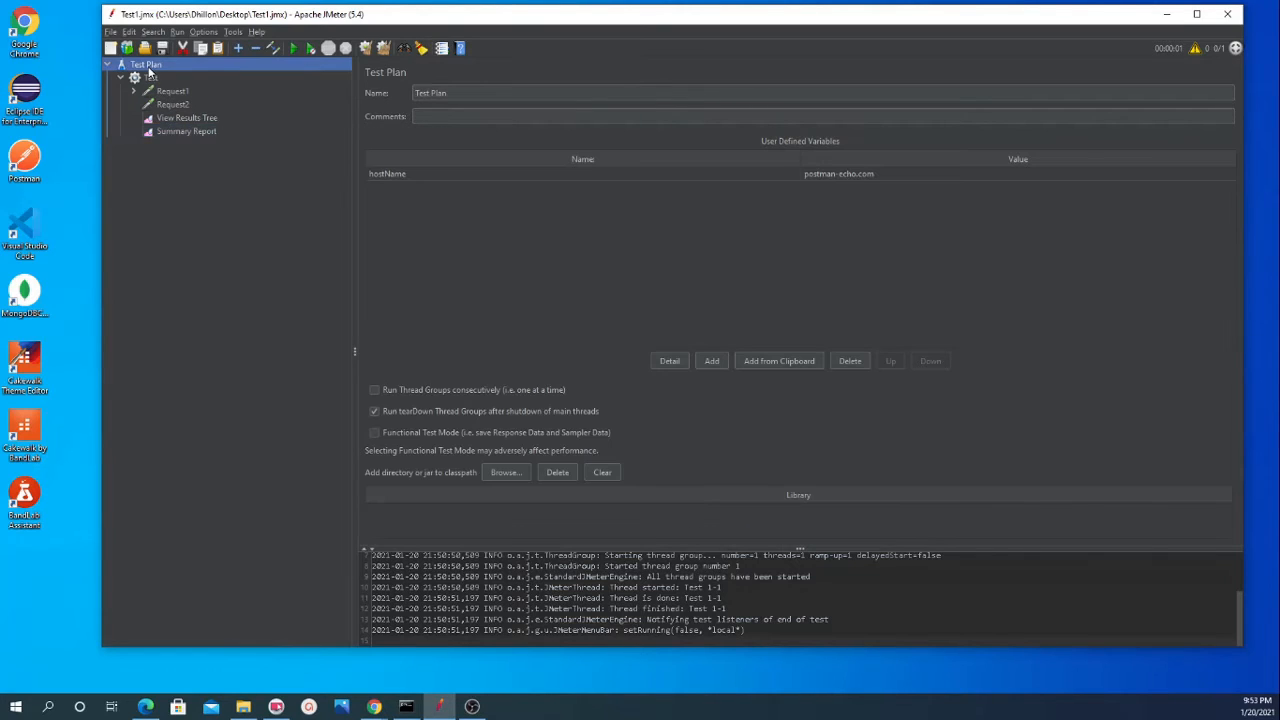
pyautogui.rightClick(148, 65)
pyautogui.moveTo(290, 75)
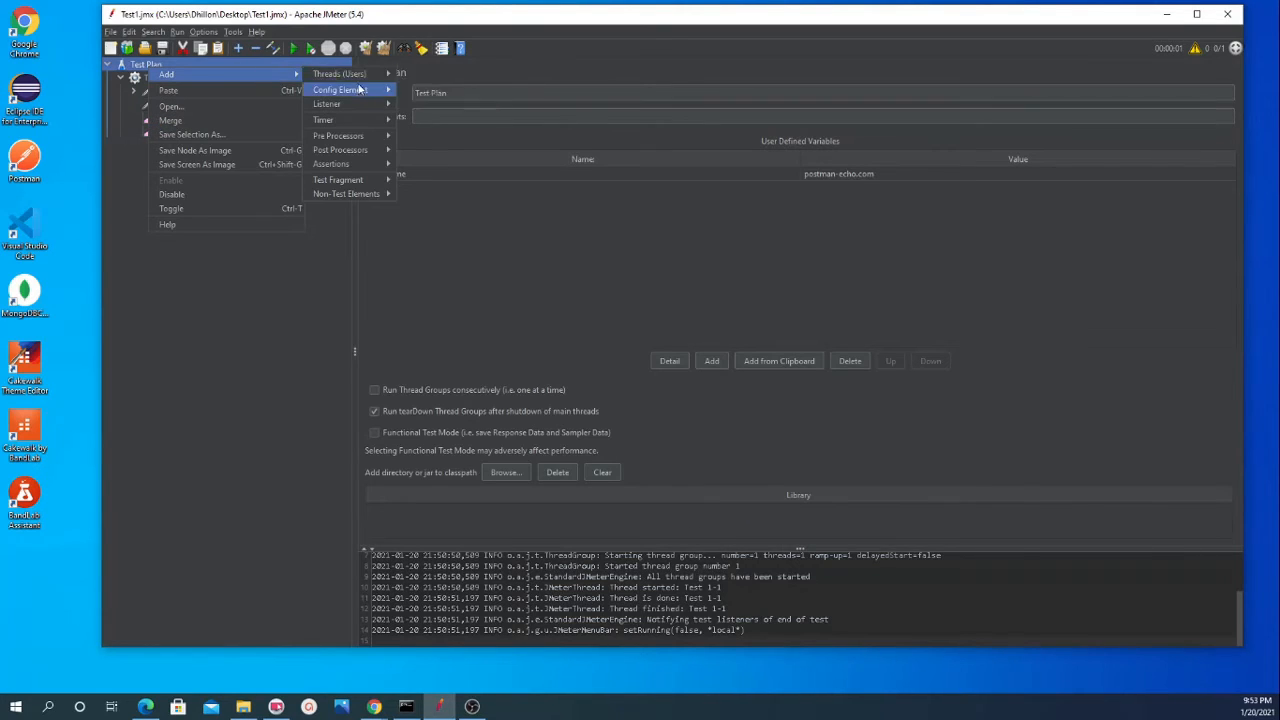
pyautogui.moveTo(350, 105)
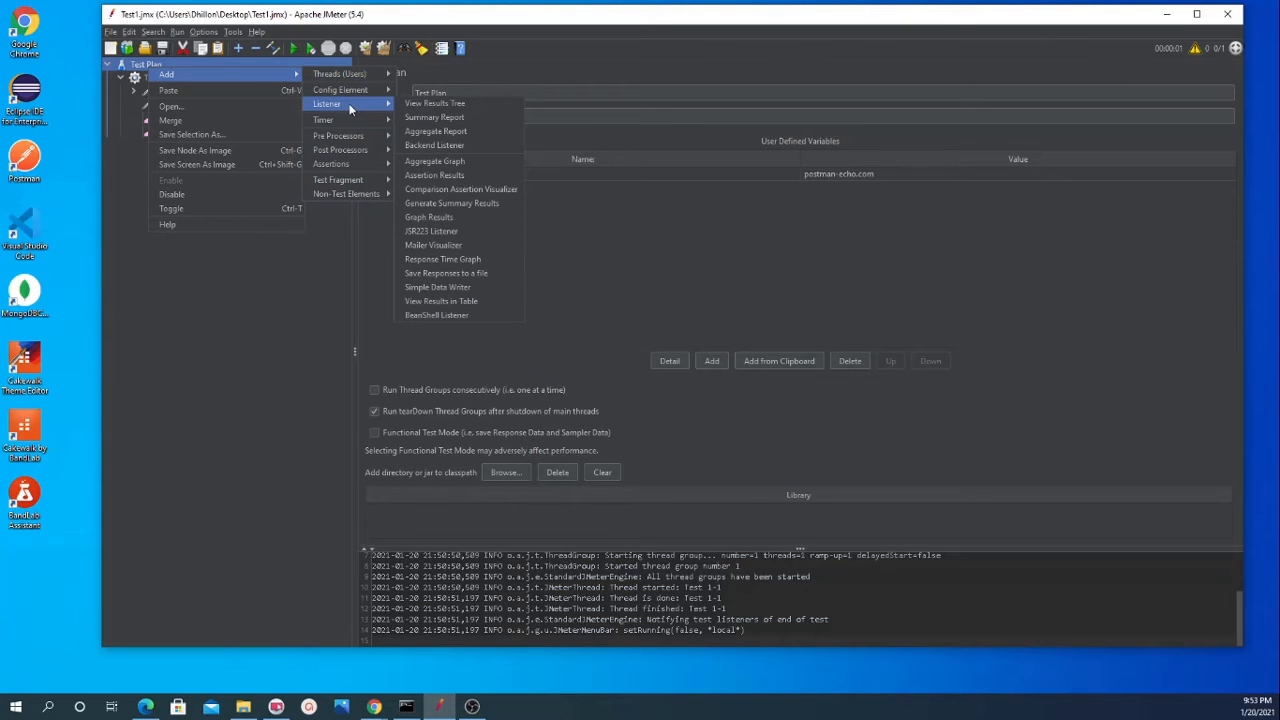
pyautogui.click(430, 135)
pyautogui.click(146, 64)
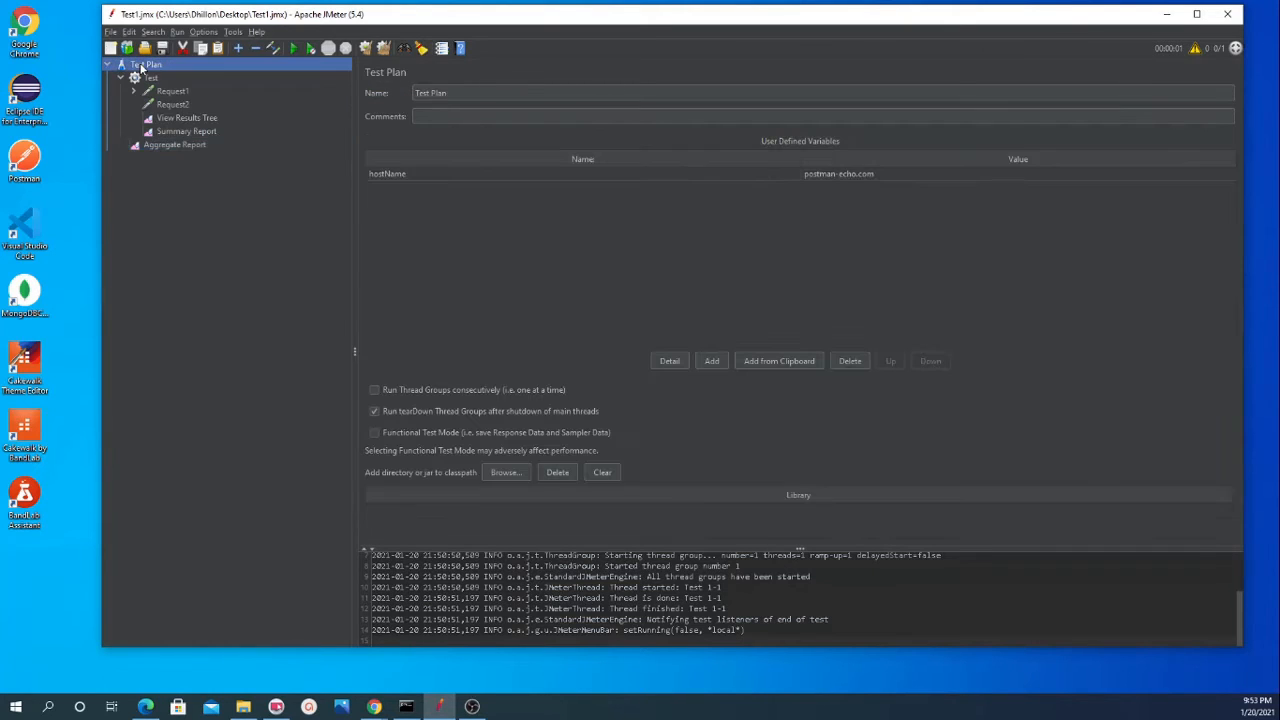
pyautogui.rightClick(146, 65)
pyautogui.moveTo(245, 78)
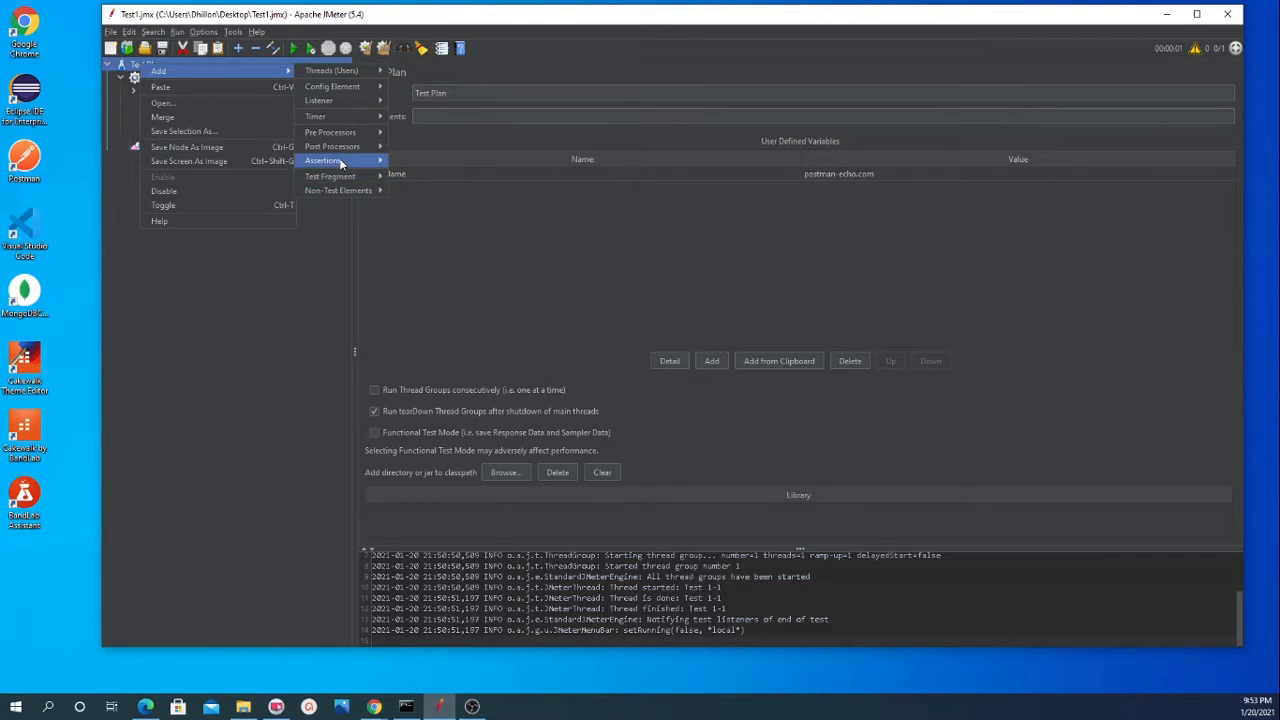
pyautogui.moveTo(337, 107)
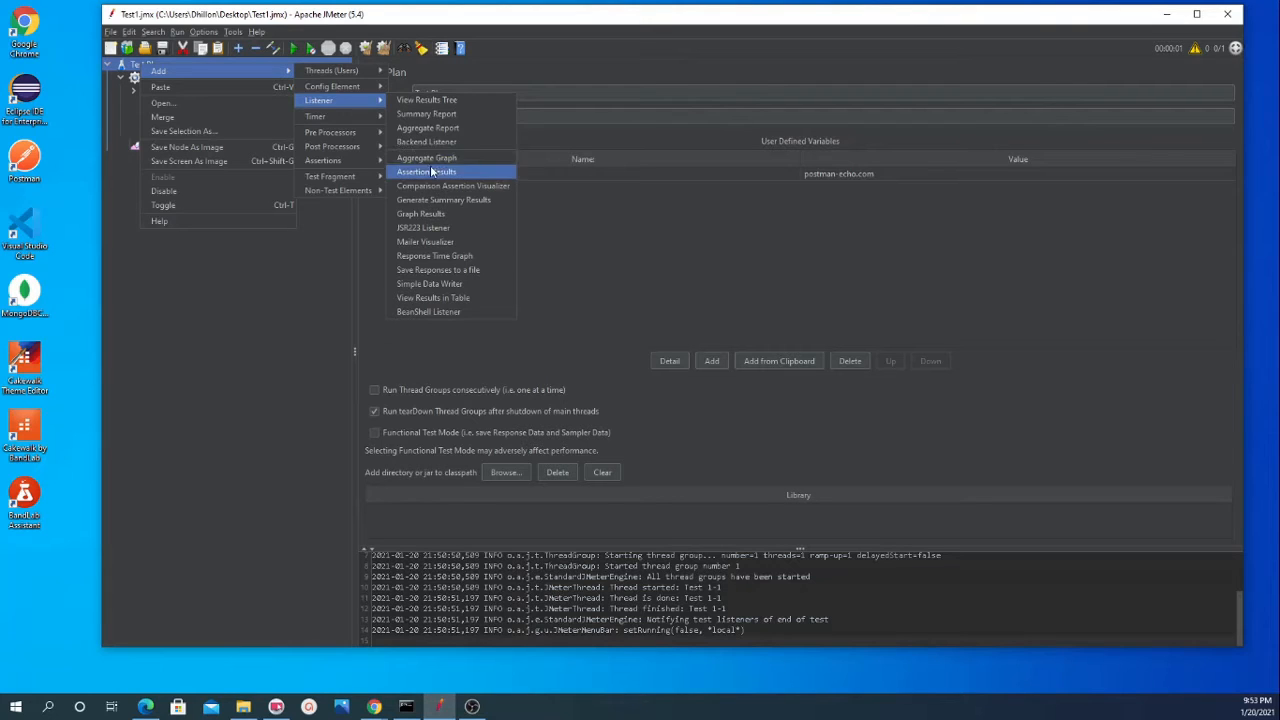
pyautogui.click(241, 298)
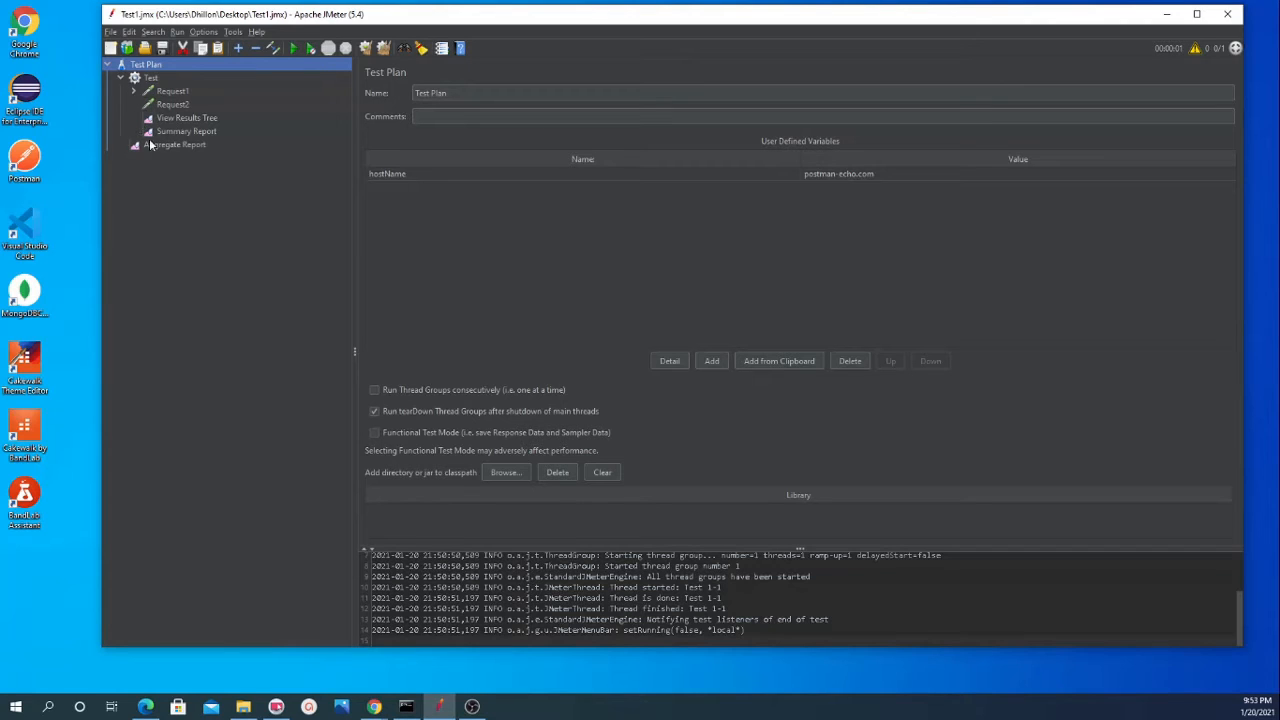
# Step: Move the Aggregate Report into the Test thread group, between View Results Tree and Summary Report
pyautogui.moveTo(153, 145); pyautogui.dragTo(184, 131)
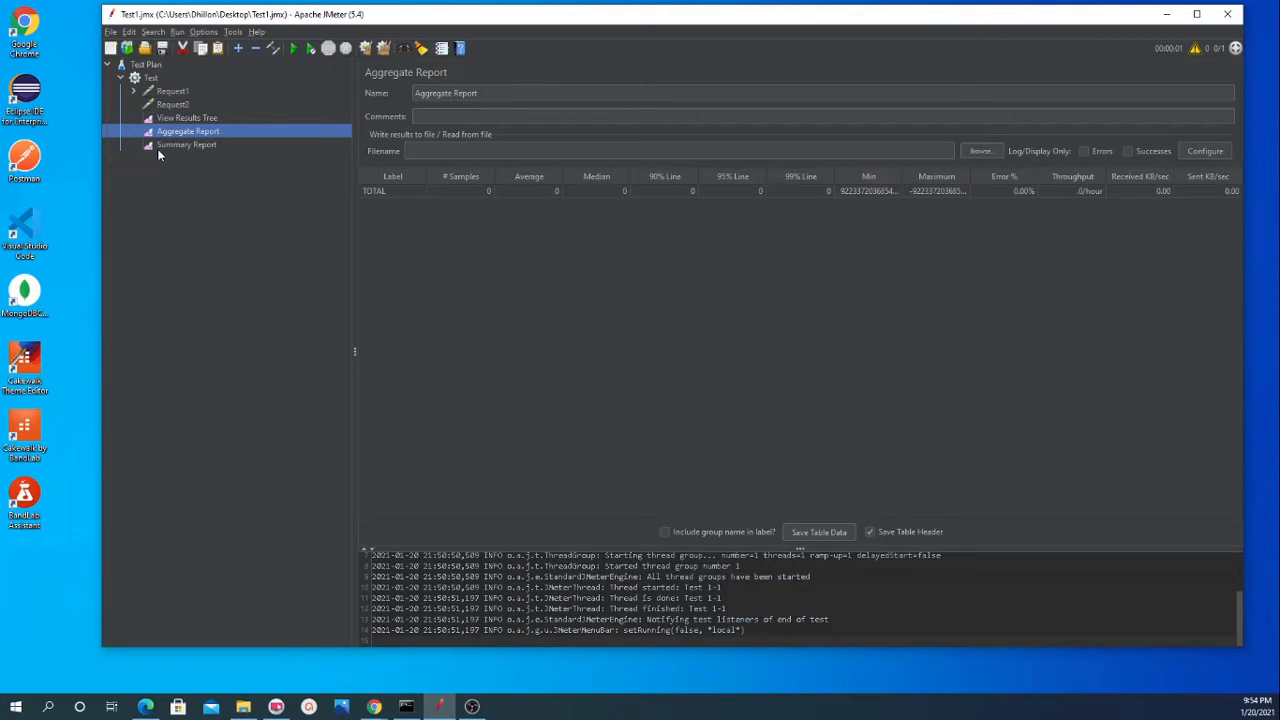
pyautogui.click(120, 78)
pyautogui.click(120, 78)
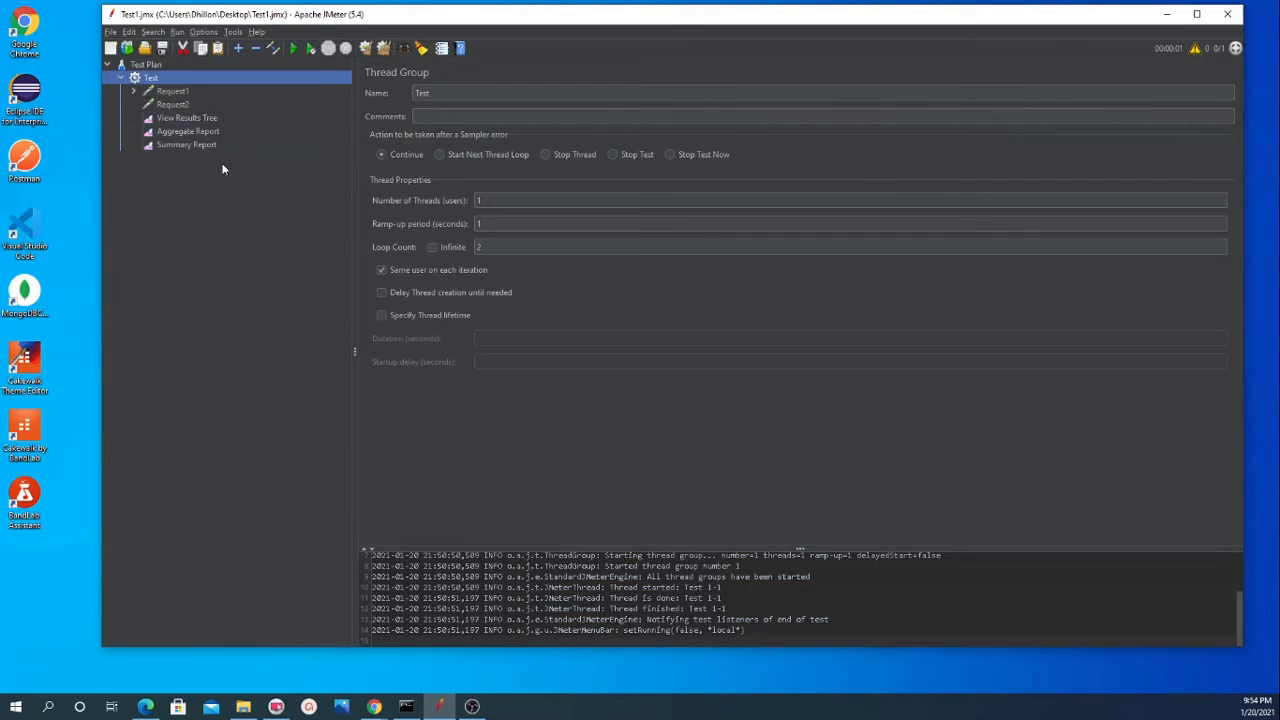
# Step: Review the View Results Tree and Summary Report listeners and examine the Aggregate Report's sample, average, median and 90% Line columns
pyautogui.click(178, 119)
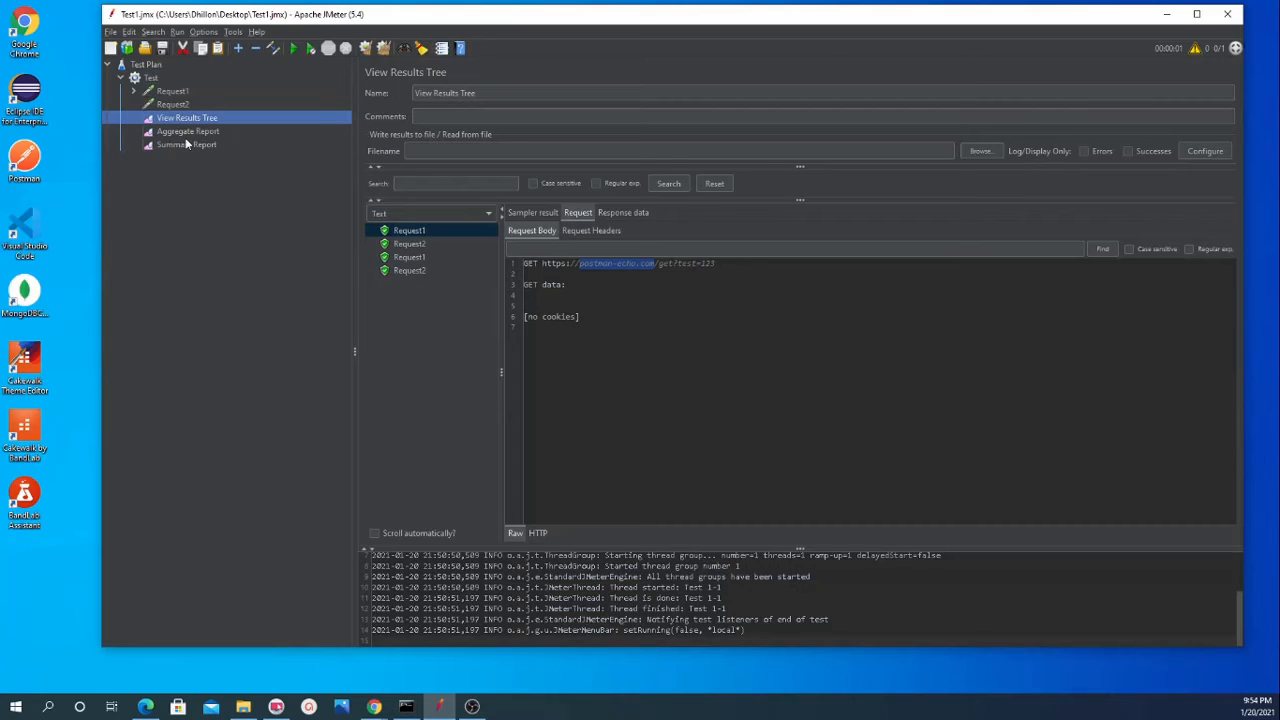
pyautogui.click(173, 133)
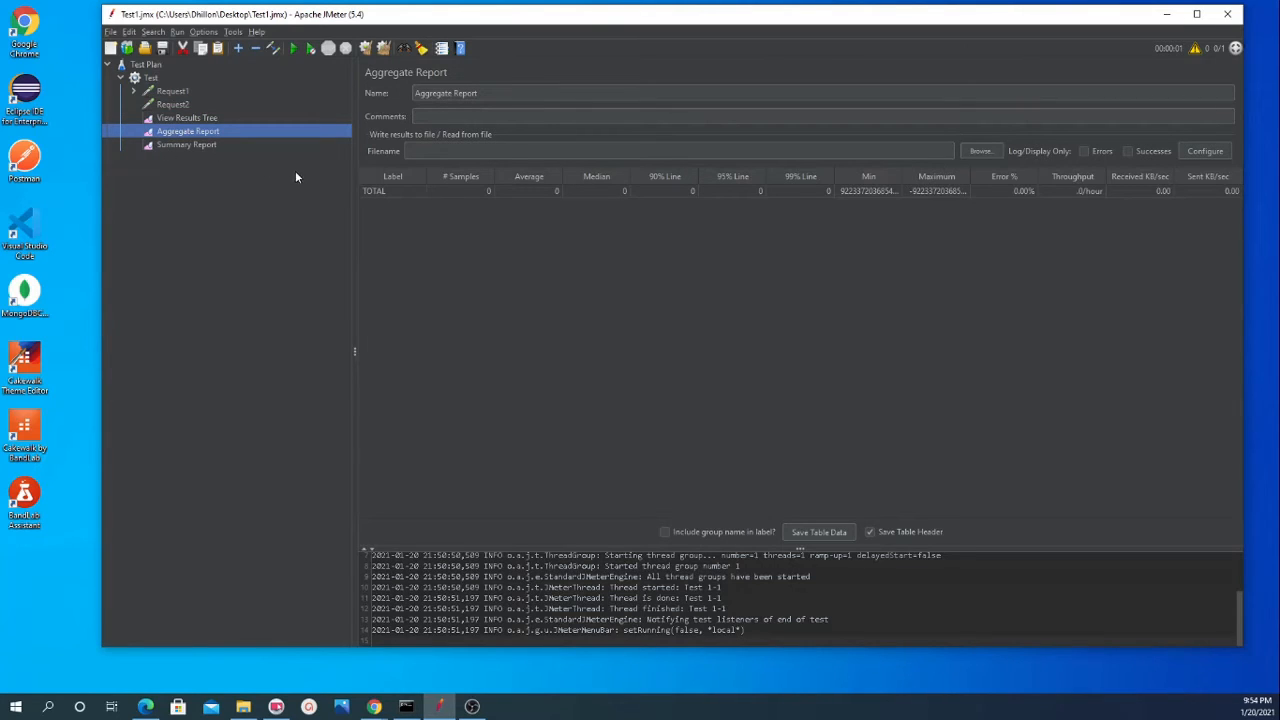
pyautogui.click(188, 143)
pyautogui.click(183, 135)
pyautogui.click(461, 193)
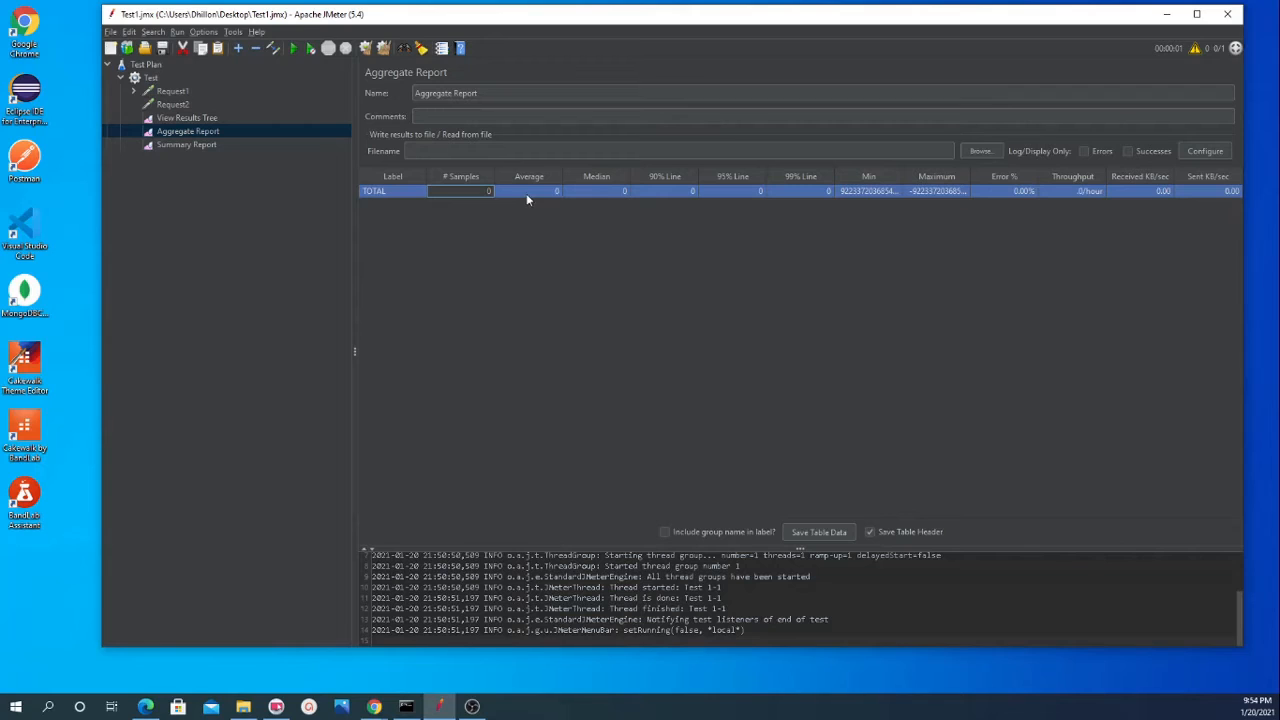
pyautogui.click(552, 192)
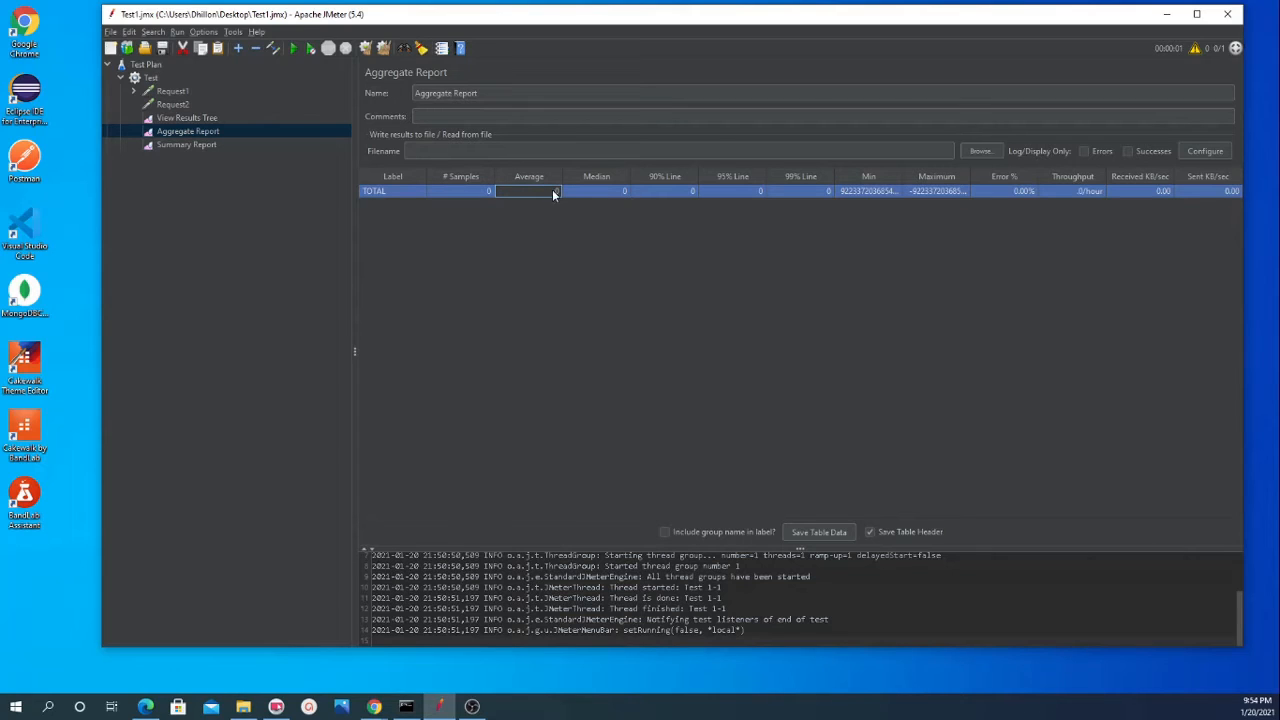
pyautogui.click(615, 193)
pyautogui.click(680, 193)
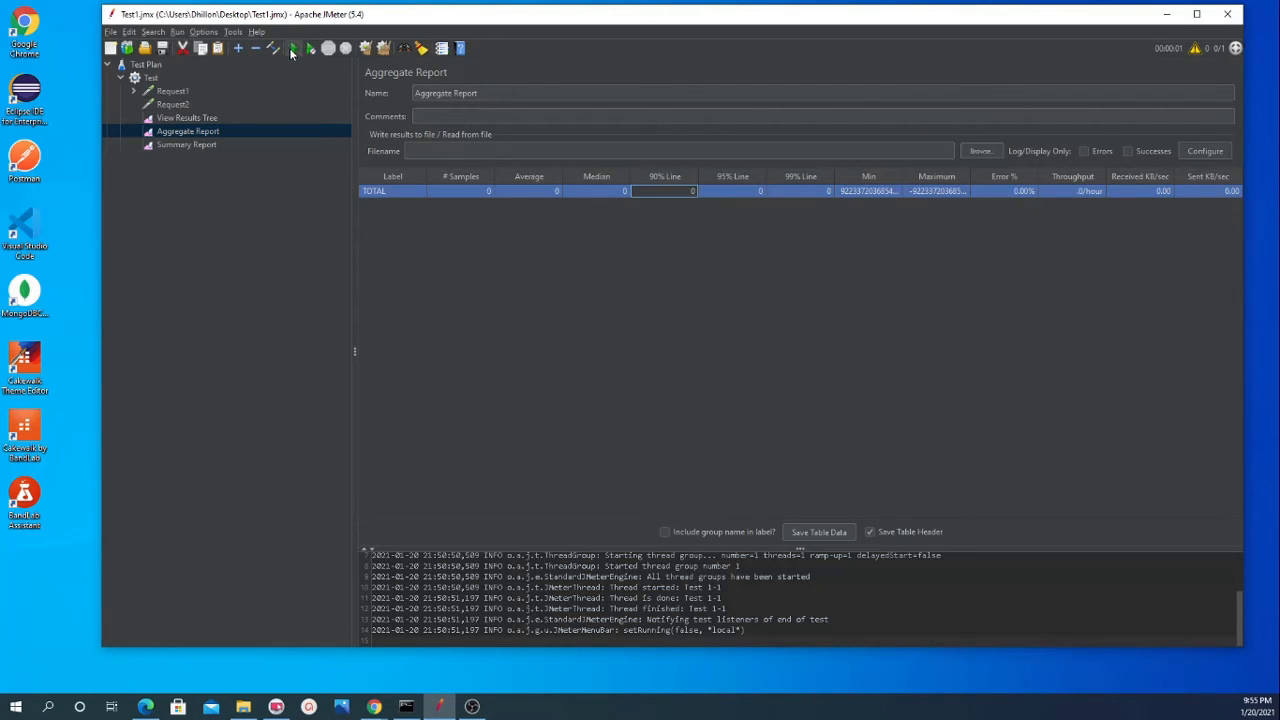
# Step: Set the Test thread group's number of threads to 10 and run the test
pyautogui.click(150, 77)
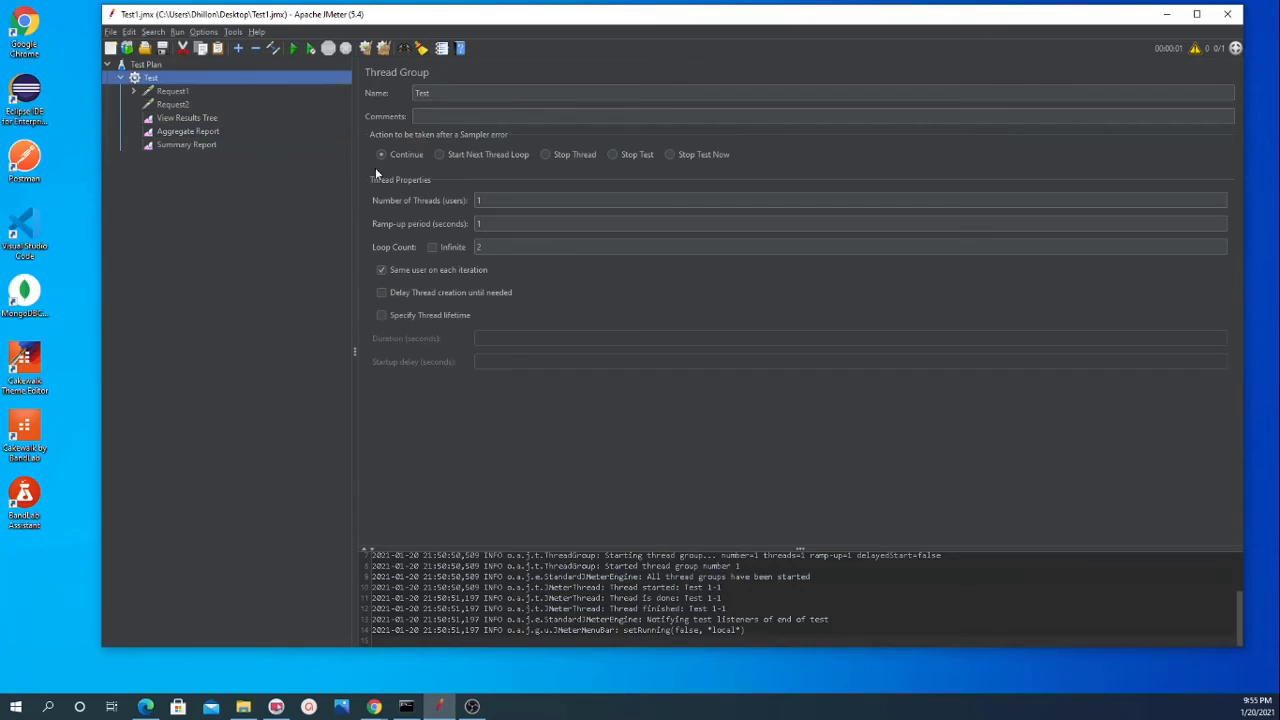
pyautogui.click(507, 200)
pyautogui.write('0')
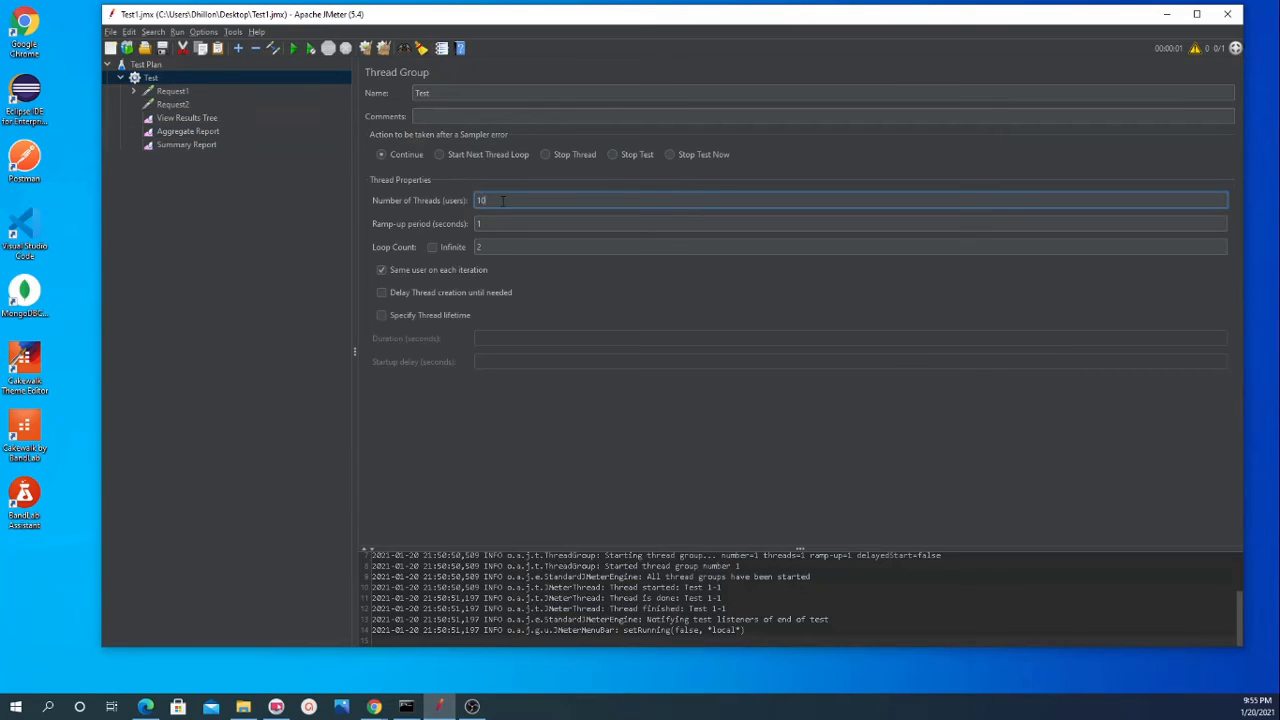
pyautogui.click(292, 50)
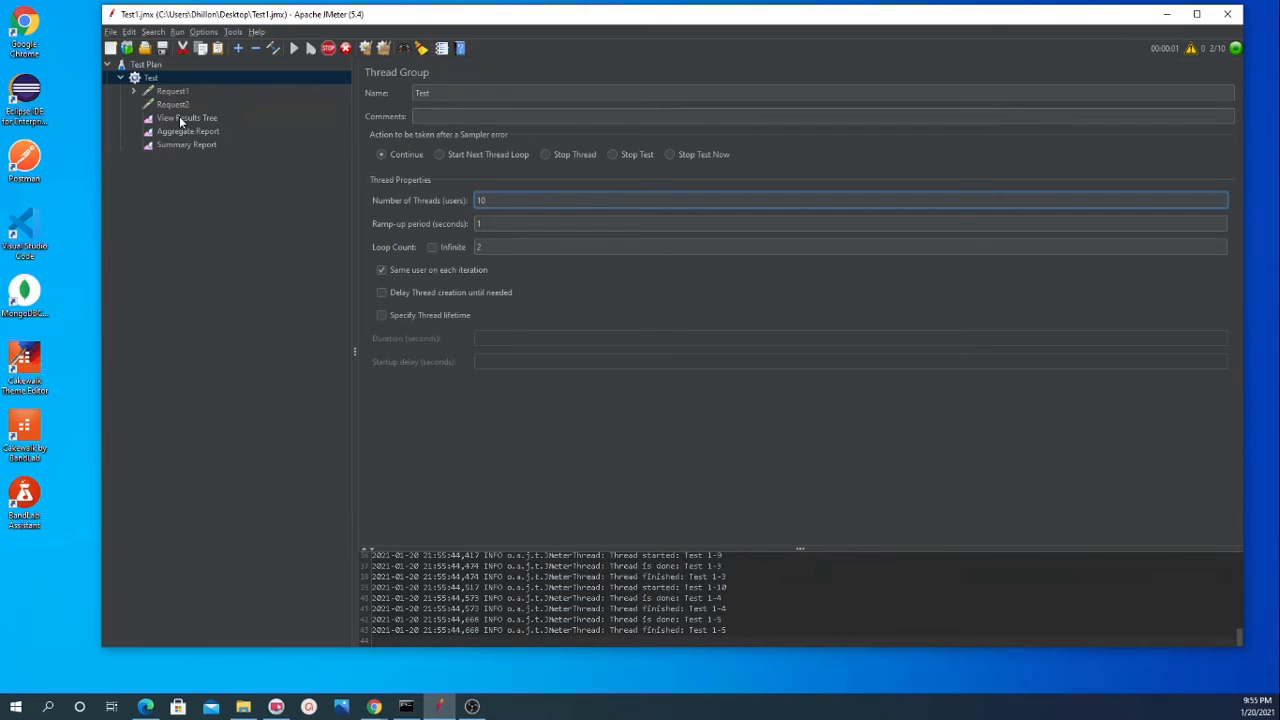
# Step: Examine each request's samples, average and percentile times in the Aggregate Report, and sort the table by 99% Line
pyautogui.click(180, 131)
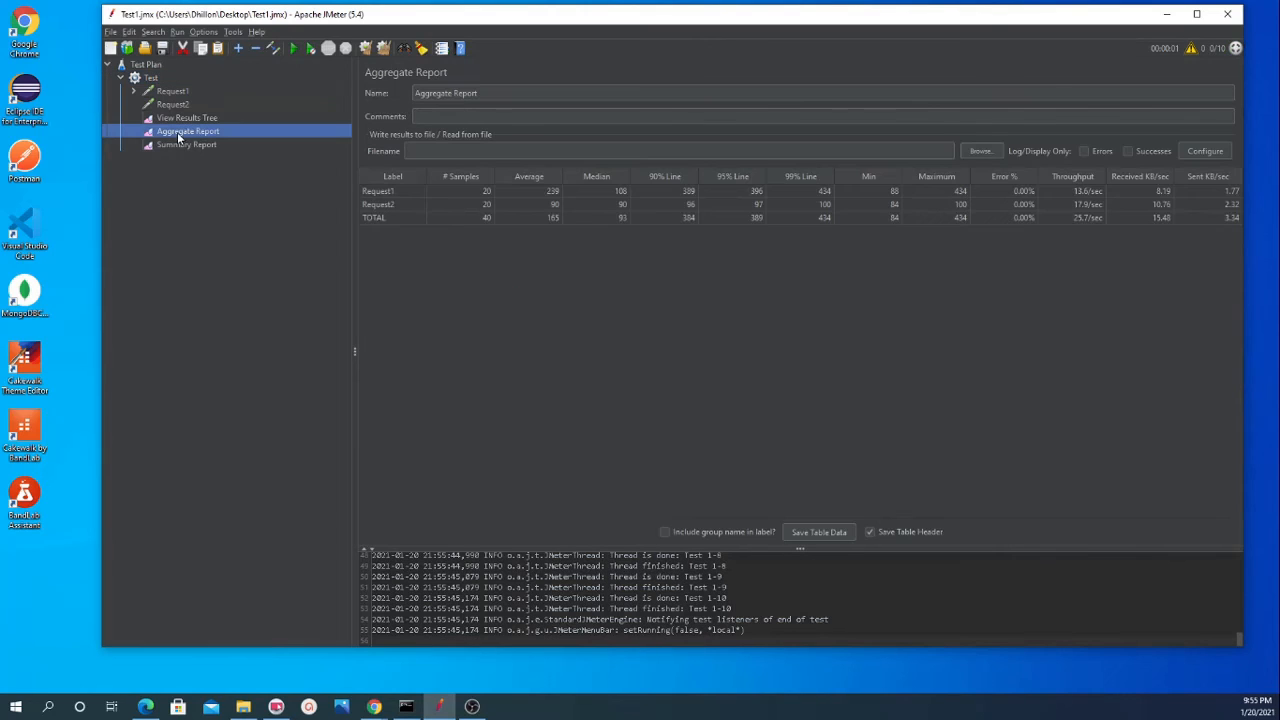
pyautogui.click(487, 192)
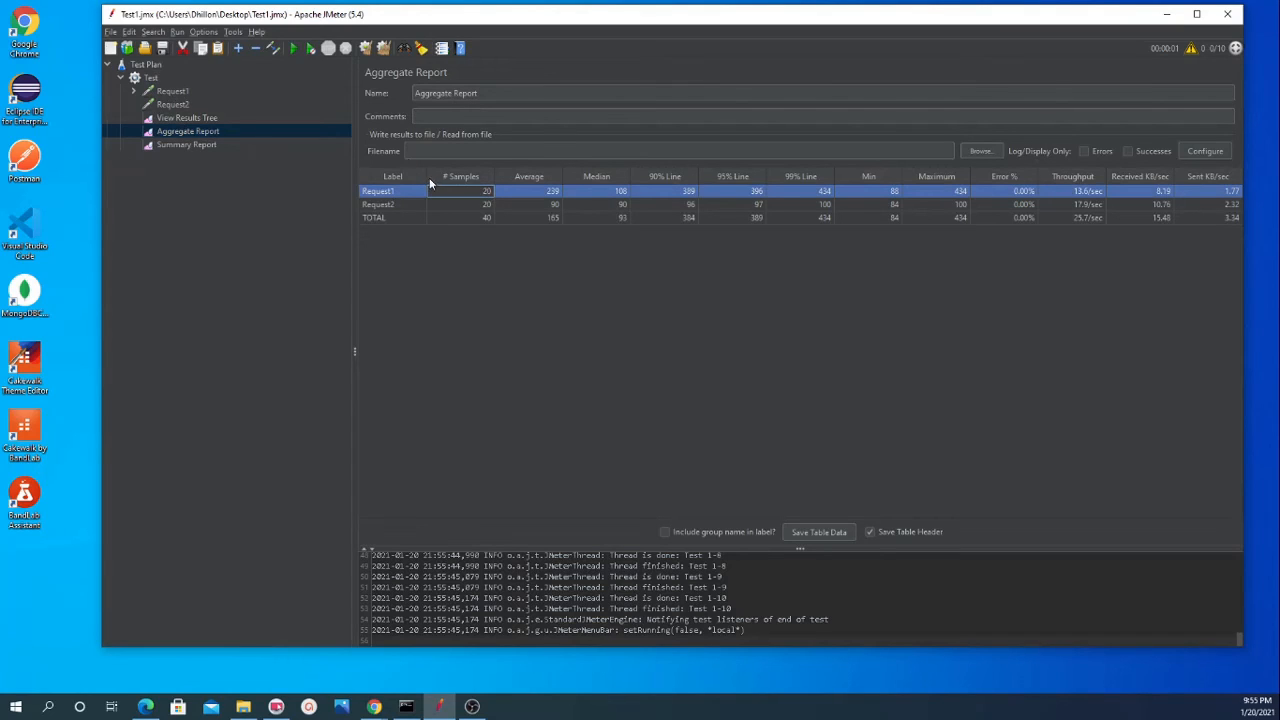
pyautogui.click(485, 205)
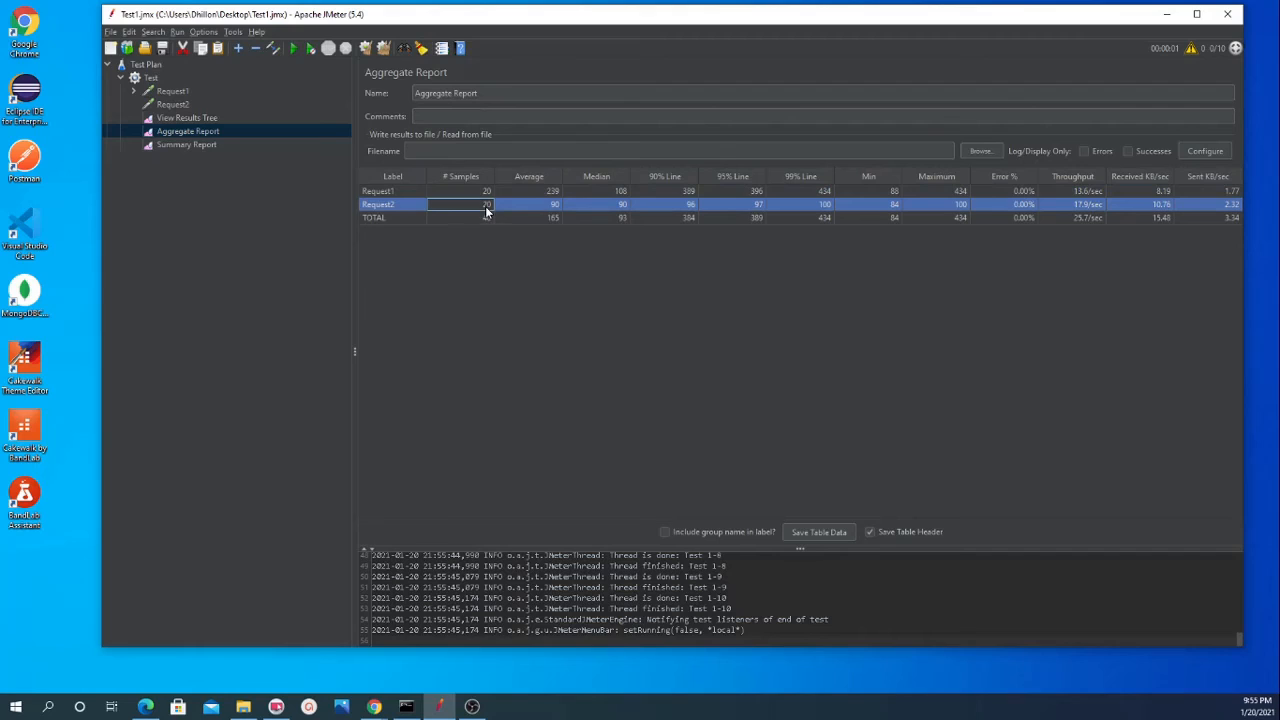
pyautogui.click(557, 191)
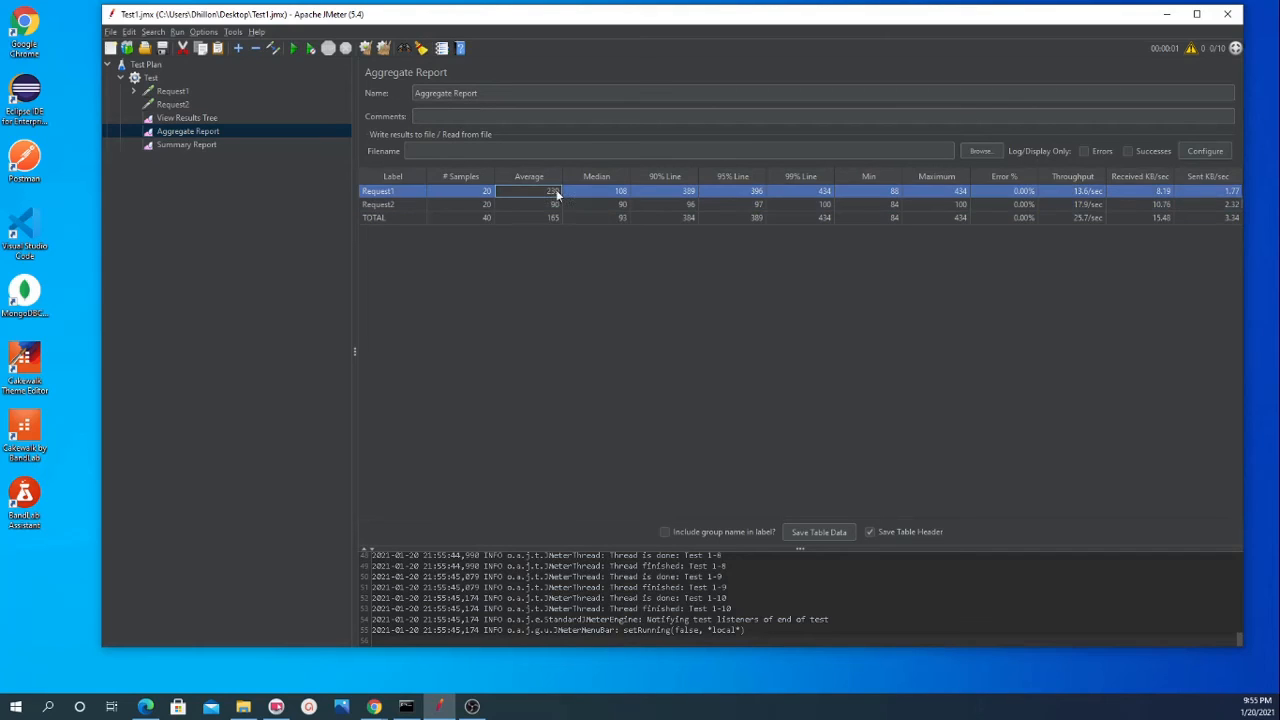
pyautogui.click(680, 191)
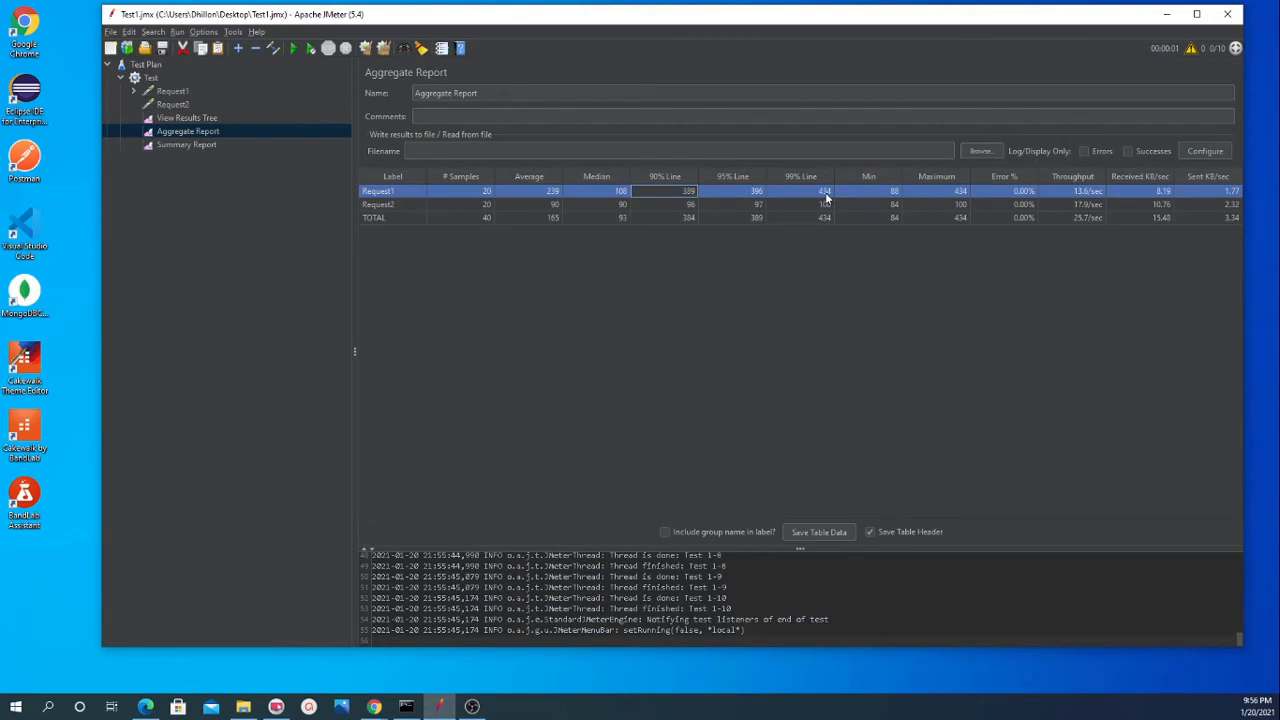
pyautogui.click(673, 177)
pyautogui.click(817, 176)
pyautogui.click(821, 179)
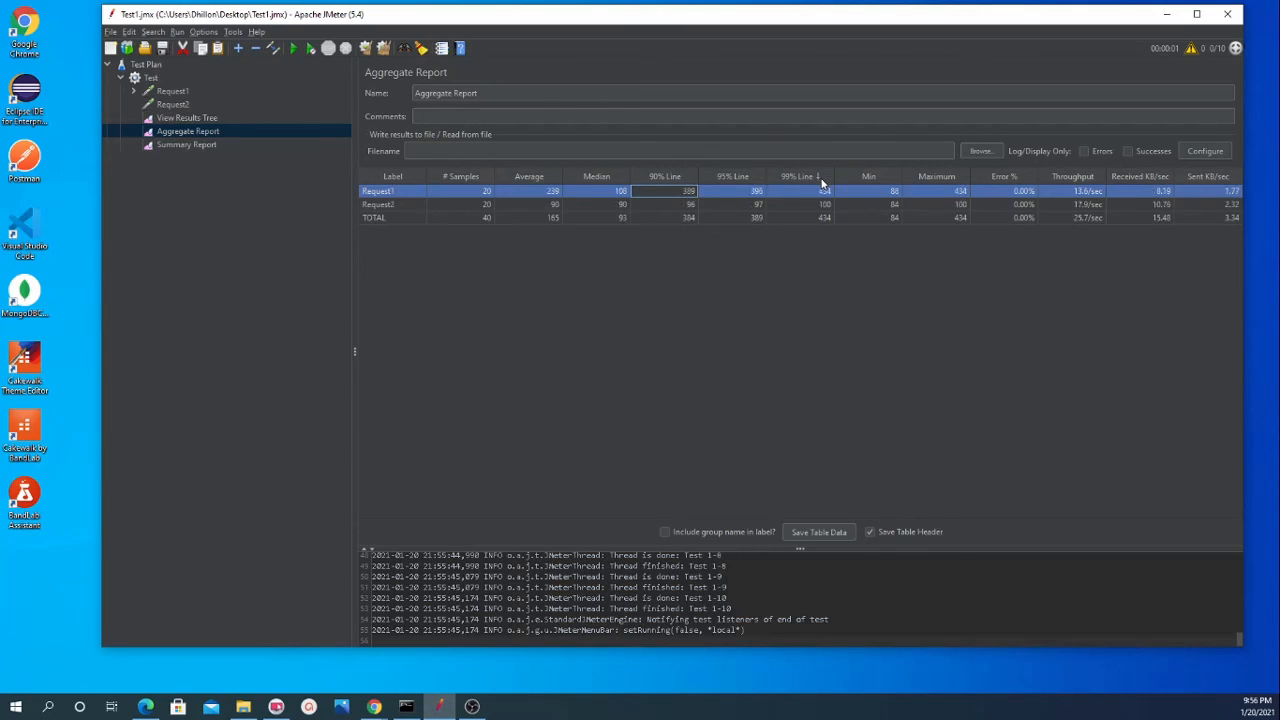